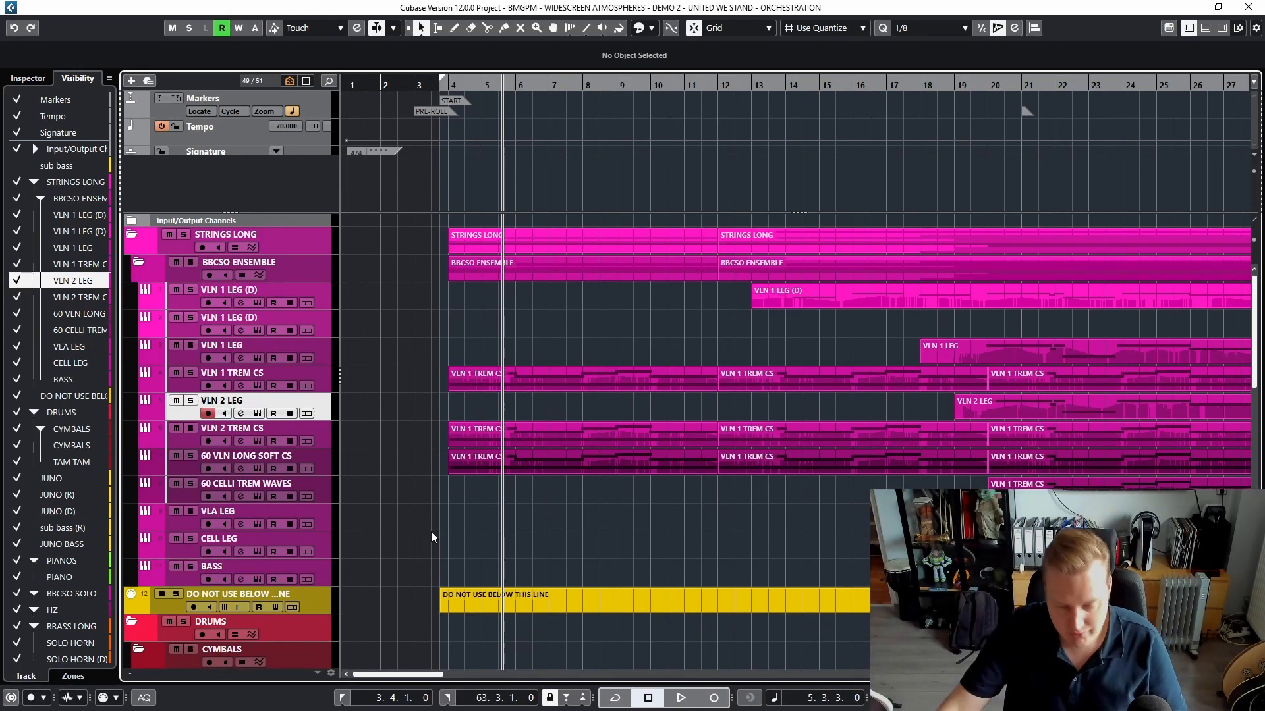
- Review the string tracks above the DO NOT USE BELOW THIS LINE track and the drum, synth, piano and brass tracks below it
scroll(431, 531, "down", 2)
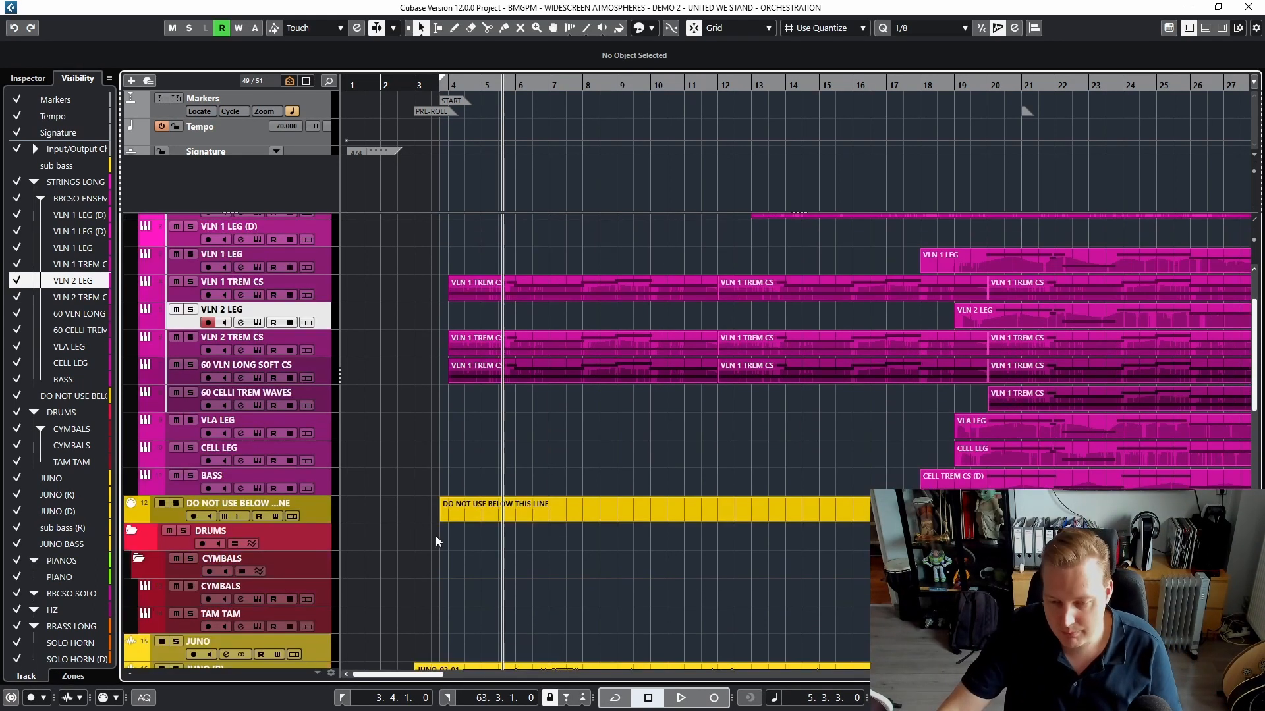
left_click(224, 508)
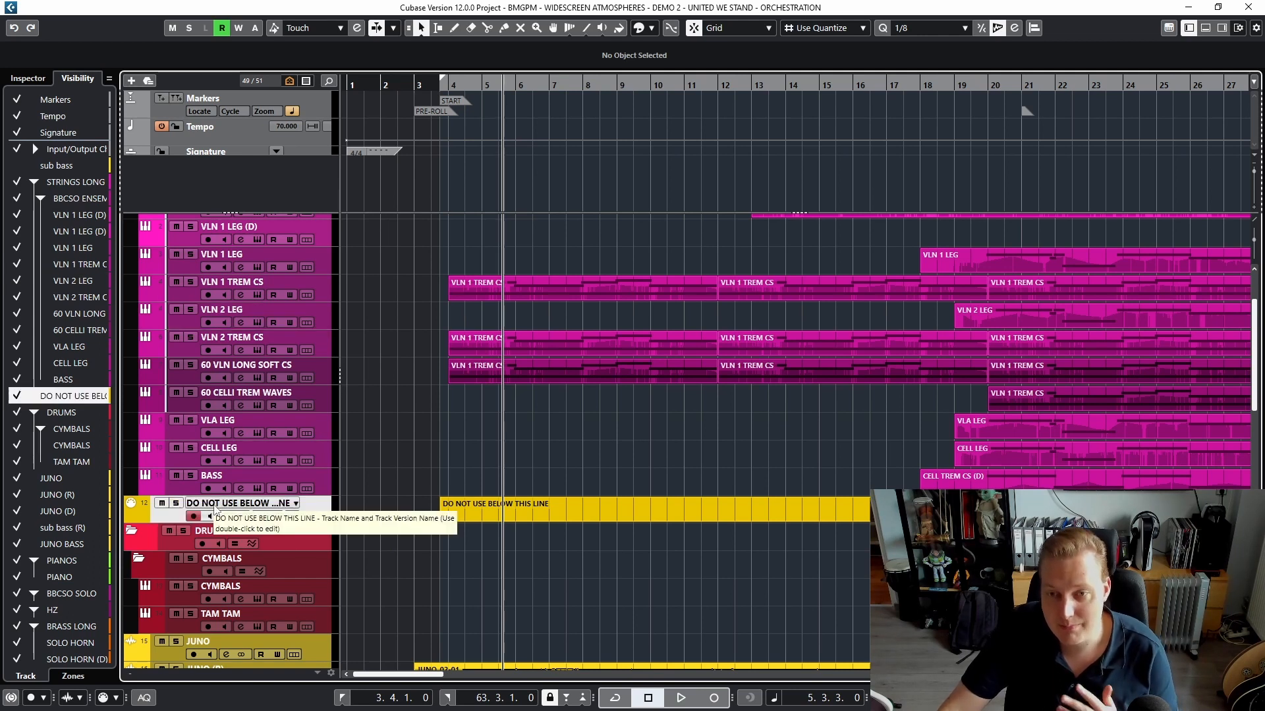
left_click(507, 512)
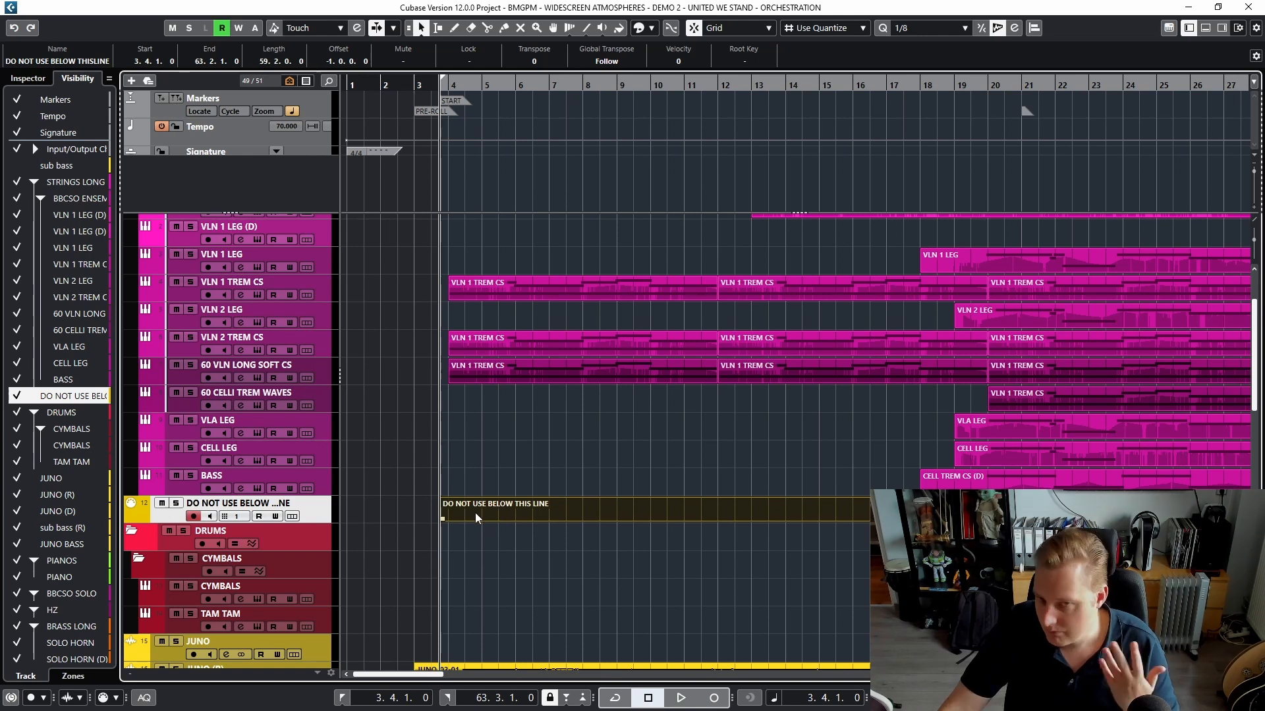
scroll(492, 516, "down", 6)
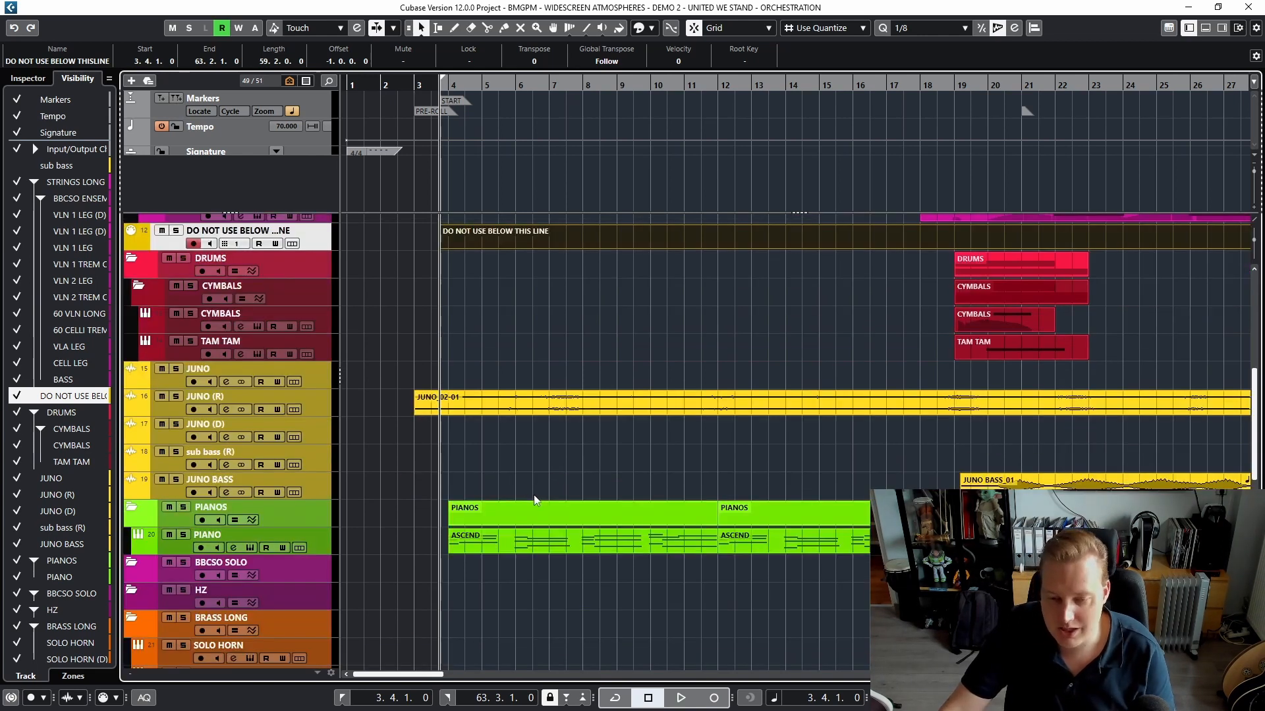
scroll(461, 489, "down", 3)
scroll(316, 481, "up", 3)
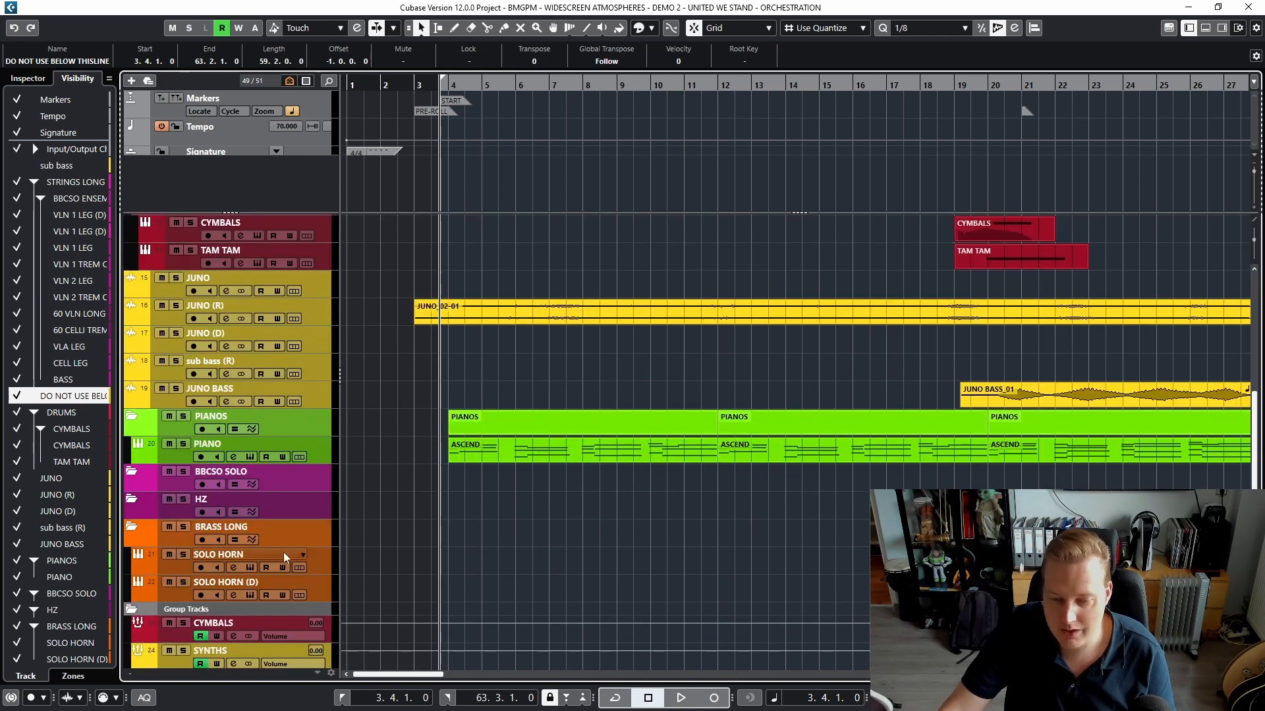
scroll(258, 560, "up", 3)
scroll(239, 469, "up", 3)
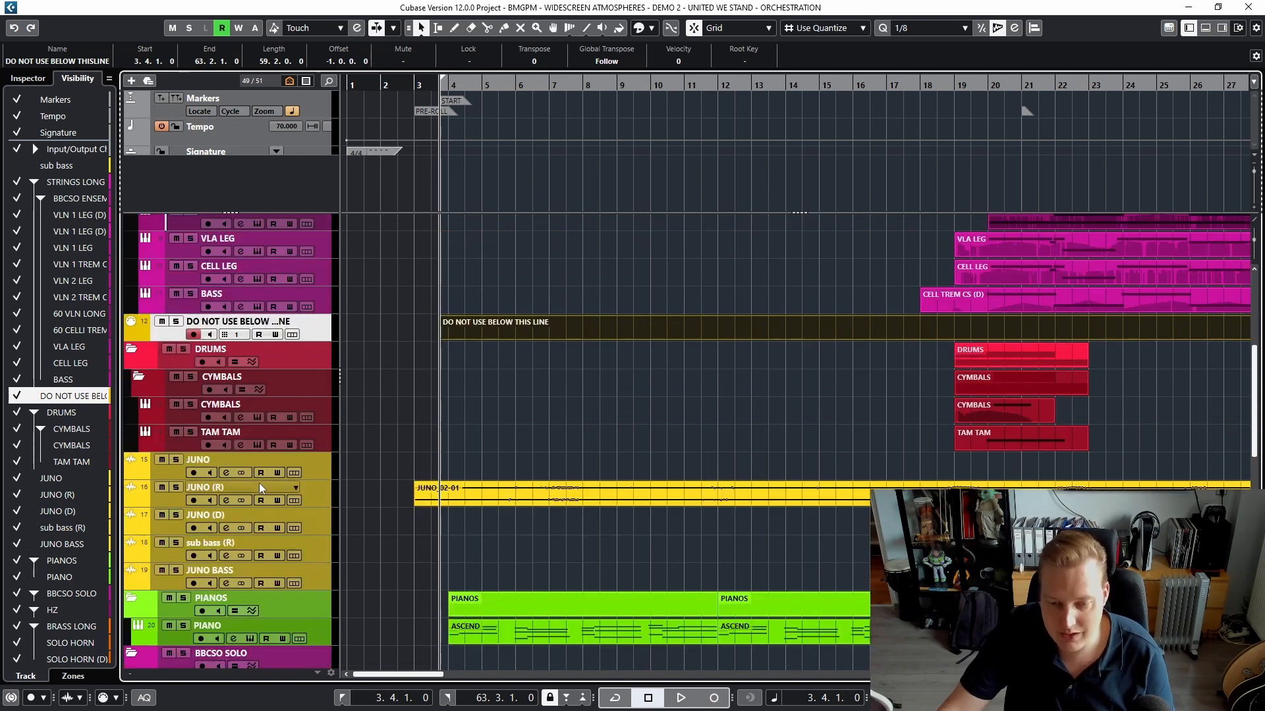
left_click(639, 414)
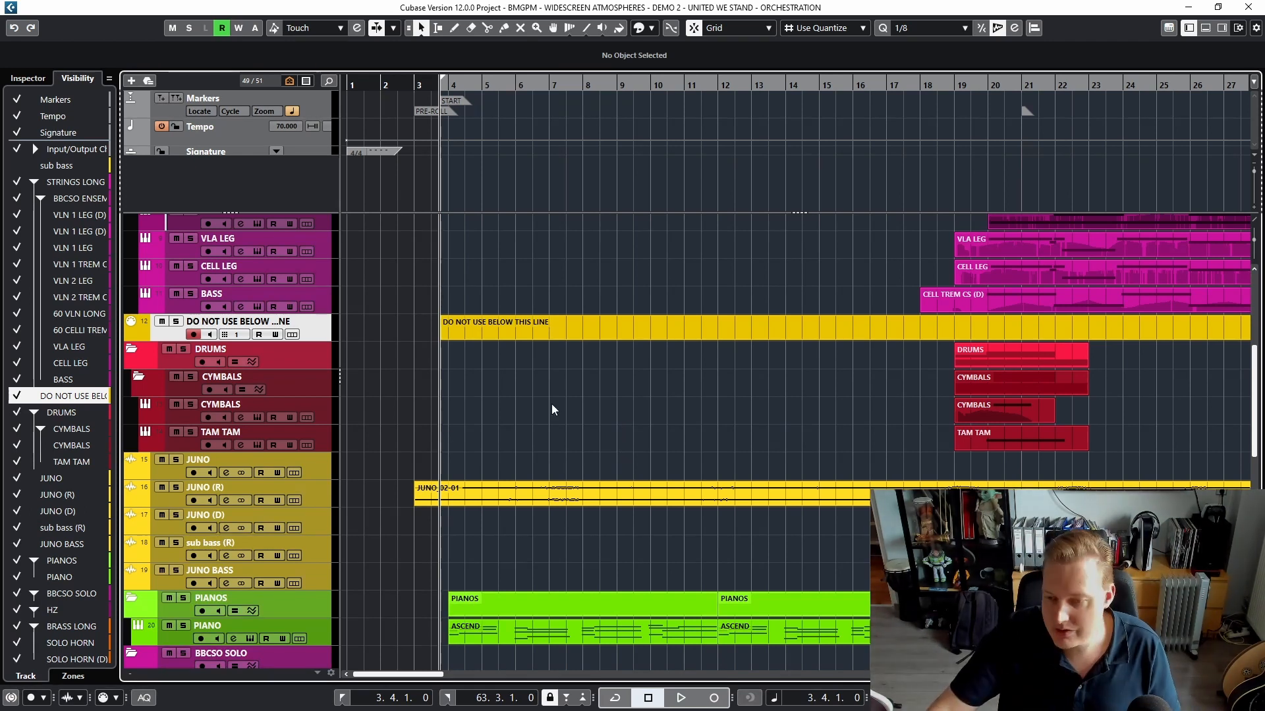
scroll(567, 411, "up", 5)
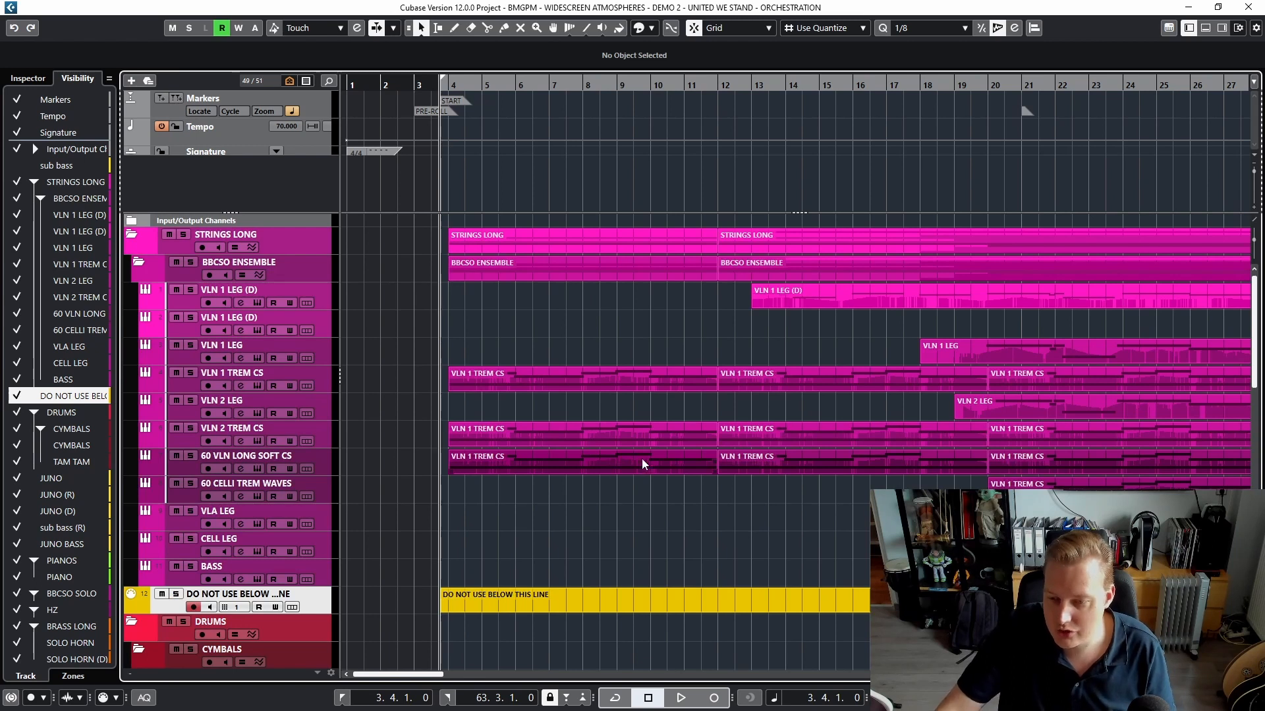
- Open the VLN 1 LEG part that starts at bar 18 in the Key Editor and place the playhead in bar 19
left_click(1005, 357)
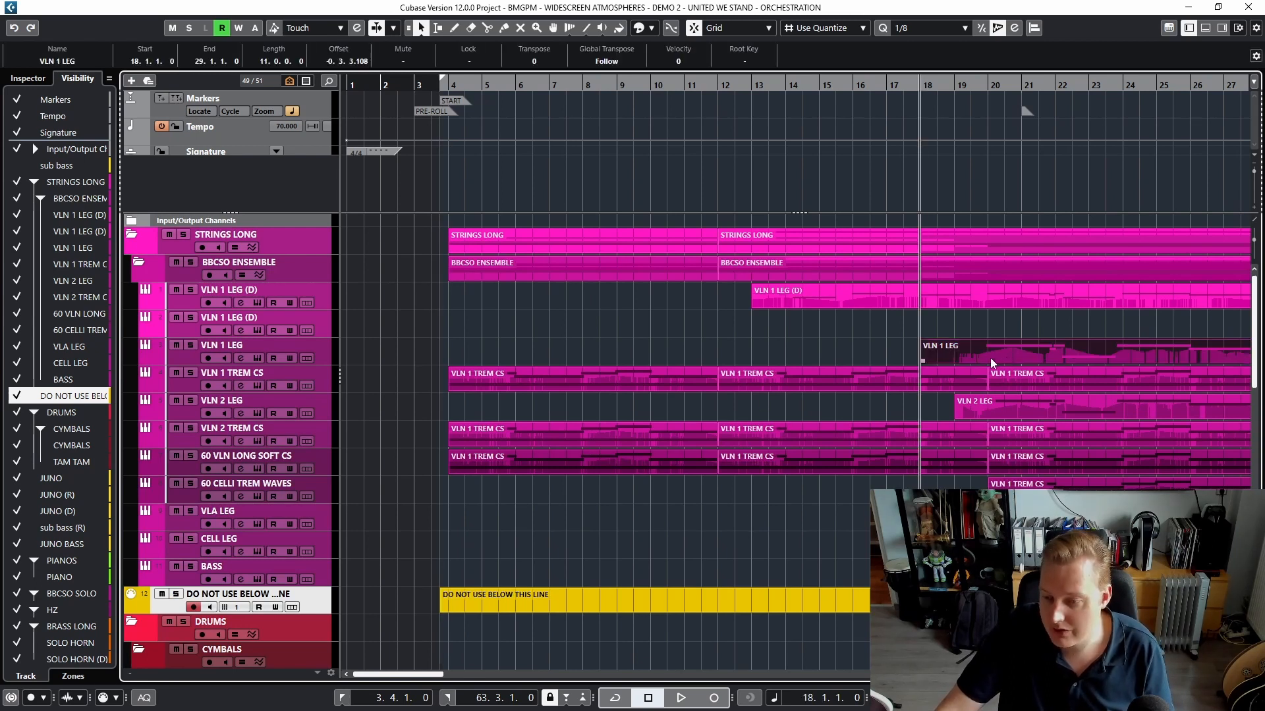
double_click(992, 353)
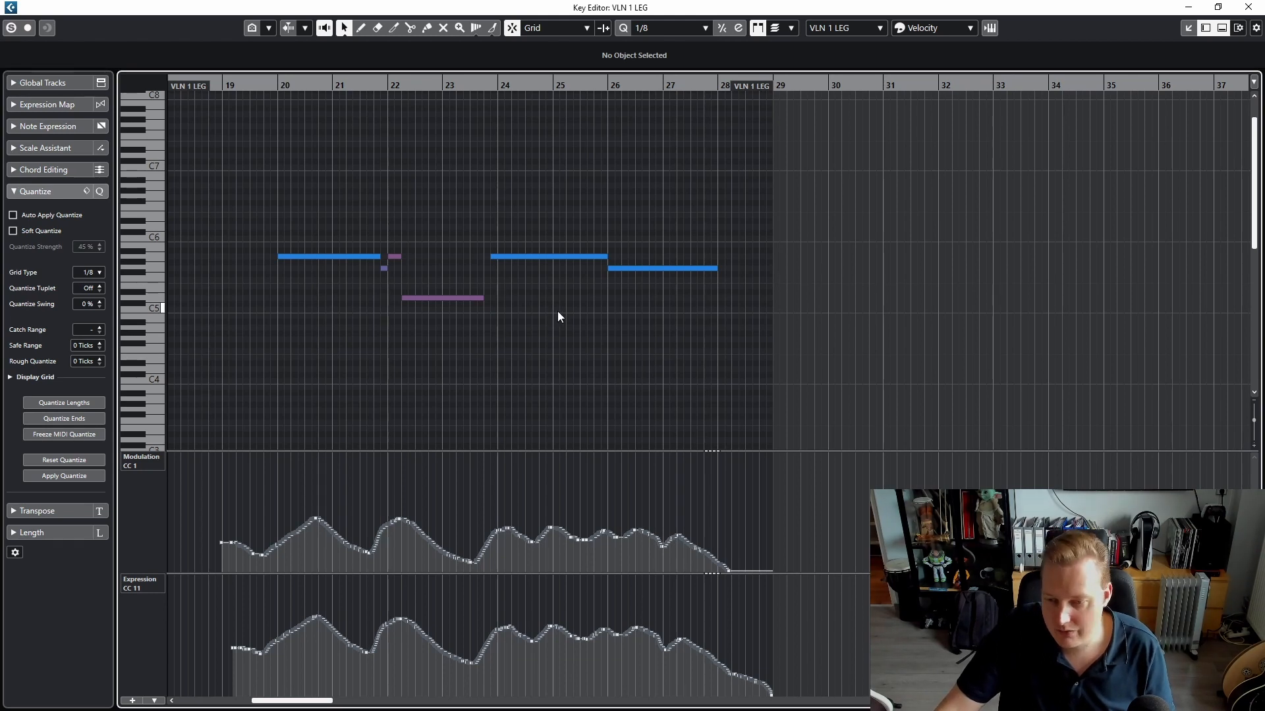
left_click(250, 86)
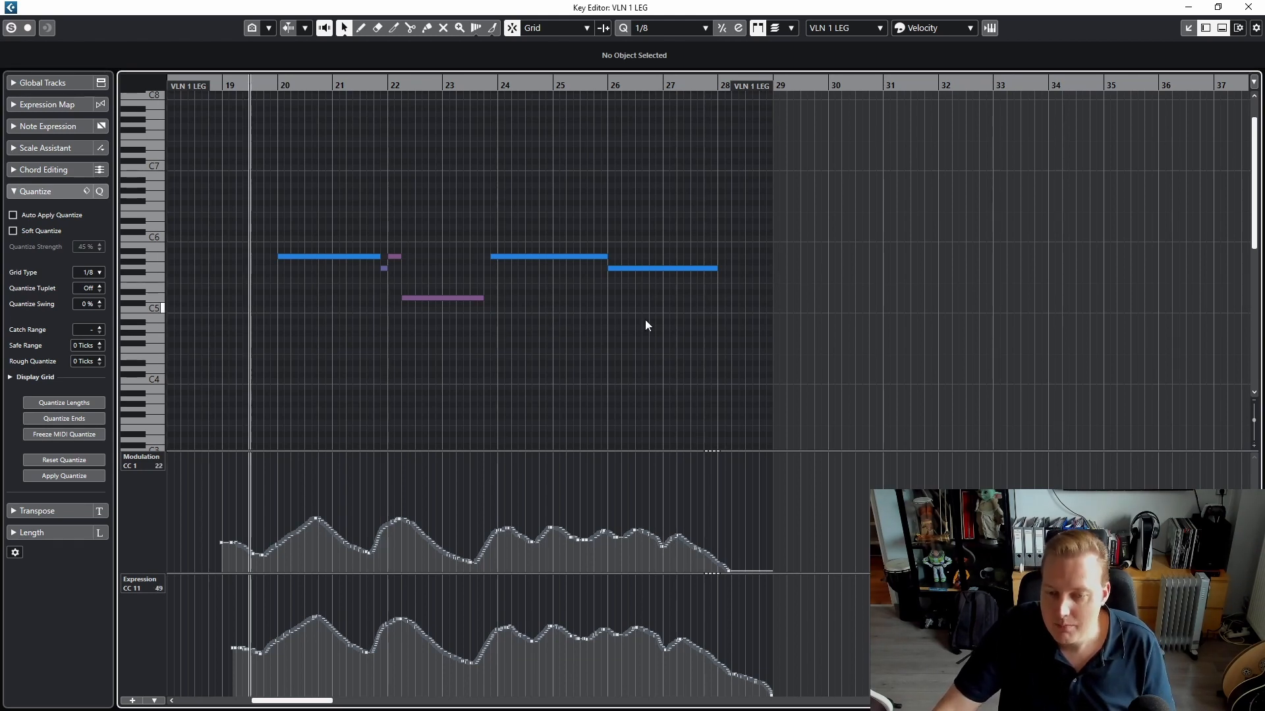
- Select all notes of the VLN 1 LEG part and extend their starts slightly earlier, with the first note starting at 19.4.3.96
left_click_drag(667, 346, 285, 189)
key("h")
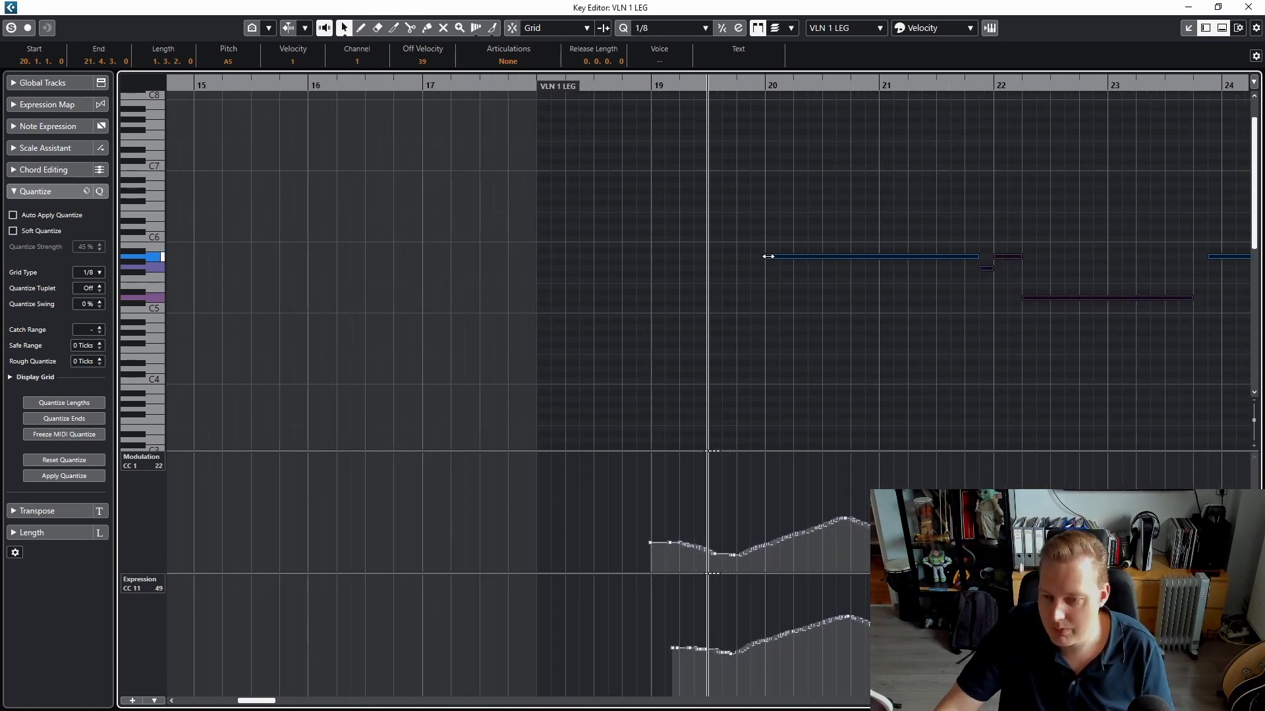
left_click_drag(768, 256, 757, 257)
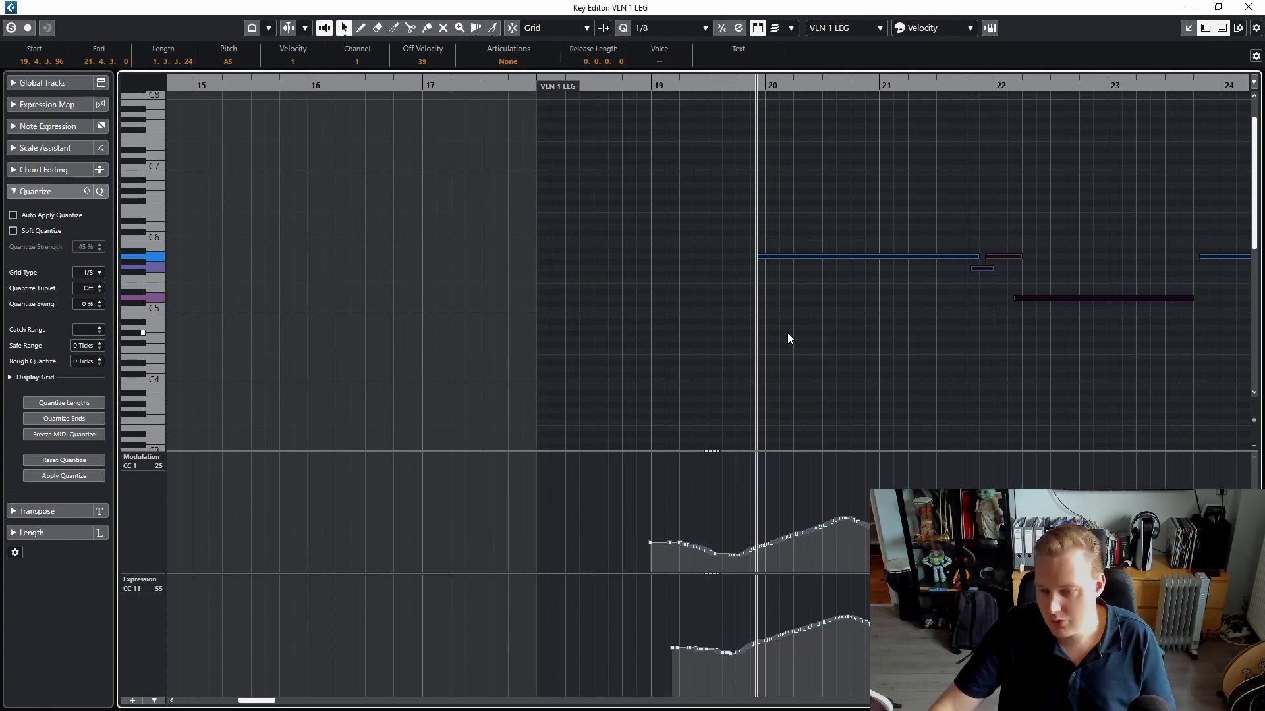
scroll(788, 333, "up", 4)
scroll(757, 335, "up", 4)
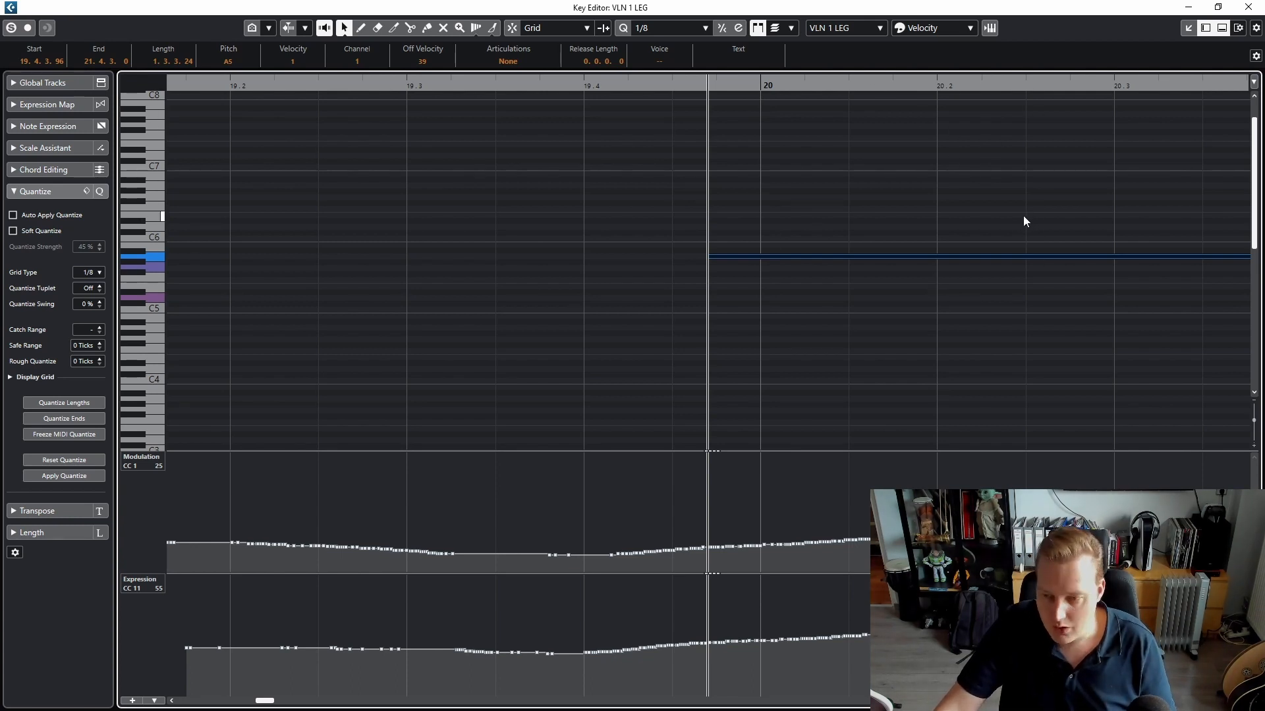
- Examine how the shifted note starts line up with the beat grid around bars 20 to 23 at different magnifications
key("g")
key("g")
key("g")
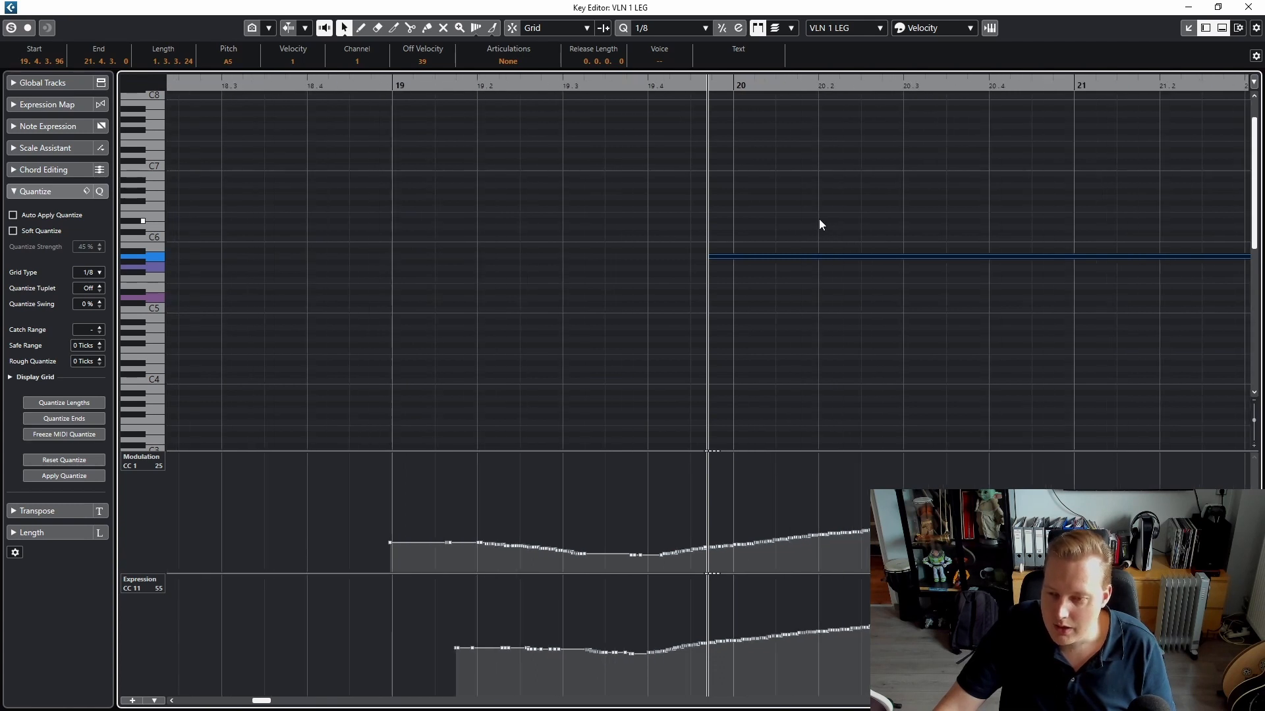
key("g")
key("g")
key("g")
key("g")
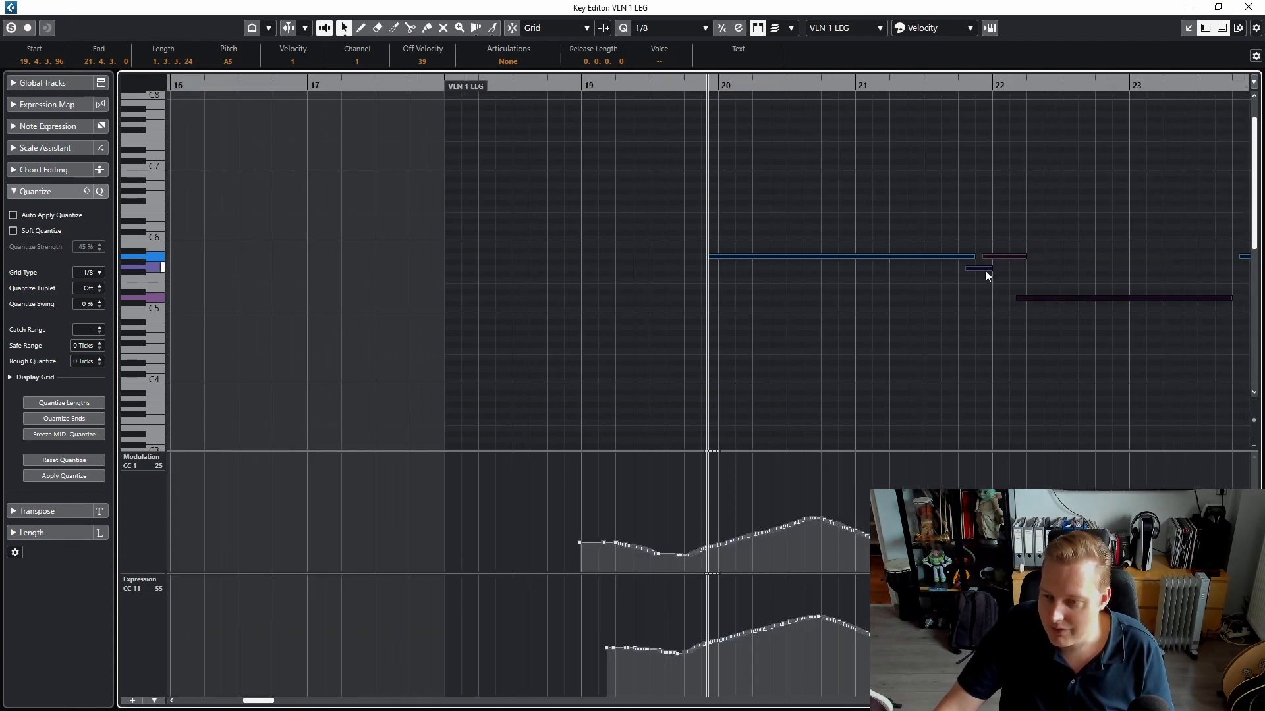
key("h")
key("h")
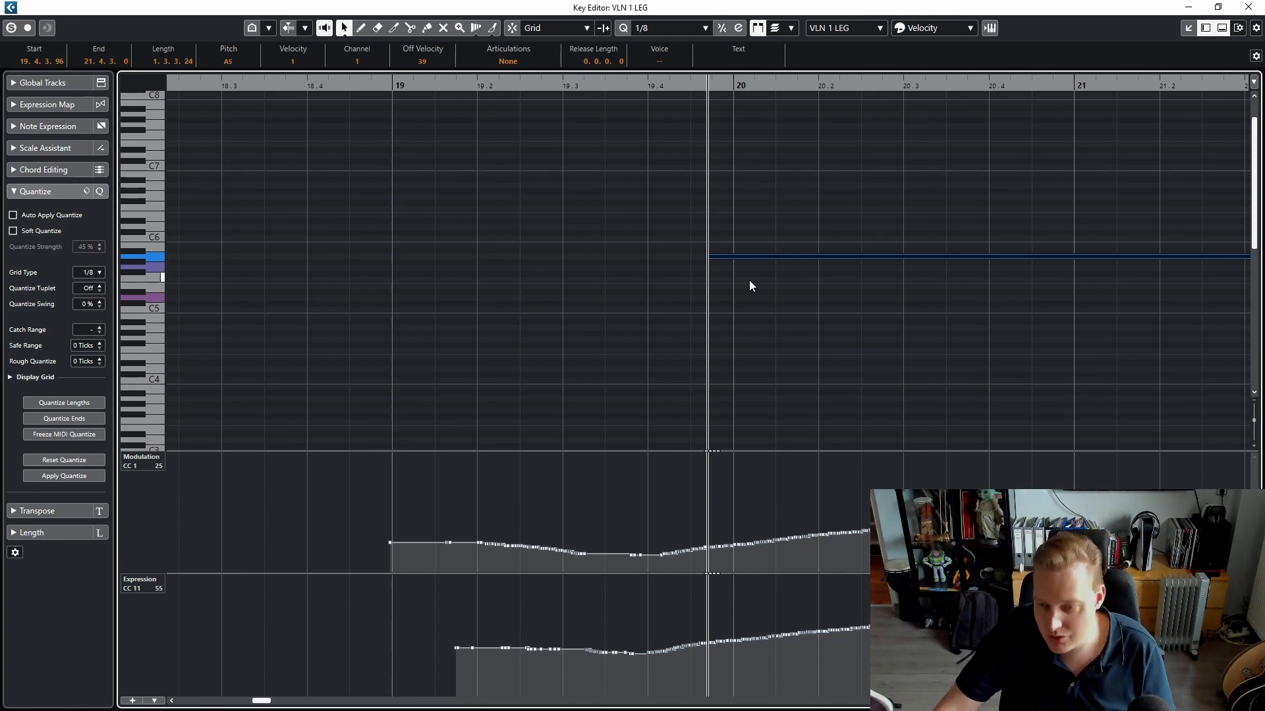
key("g")
key("g")
key("g")
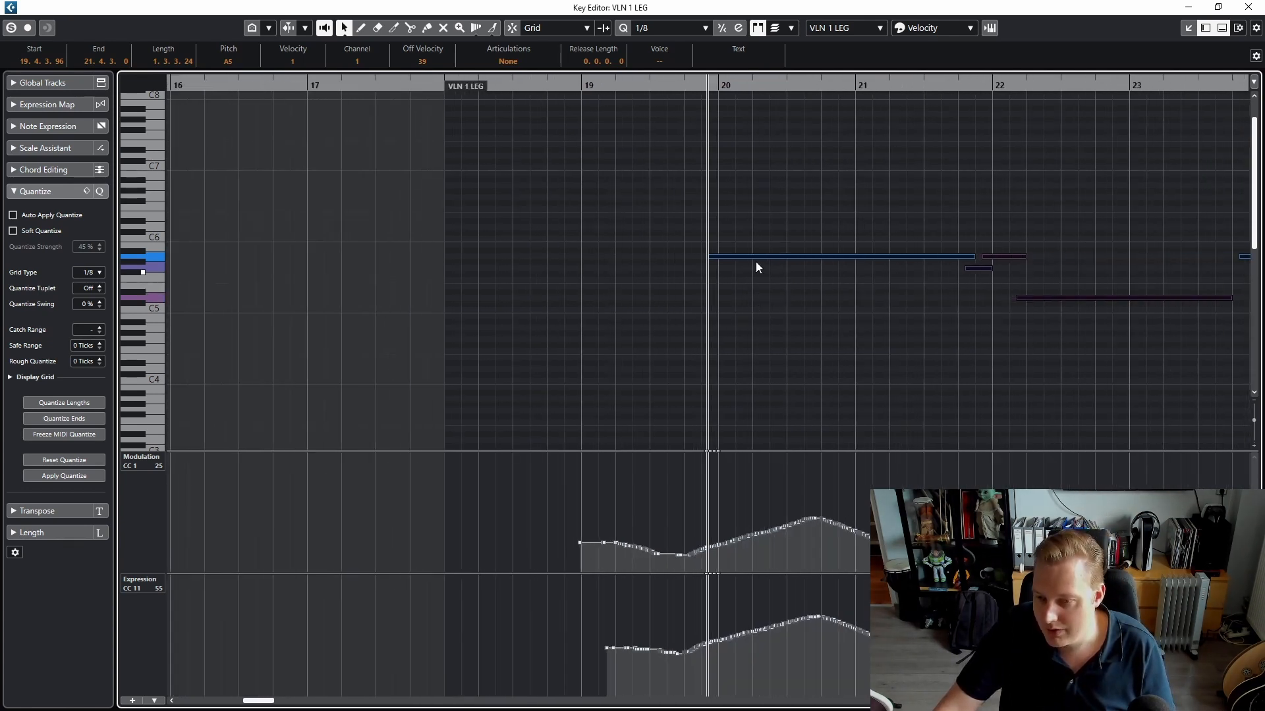
key("h")
key("g")
key("g")
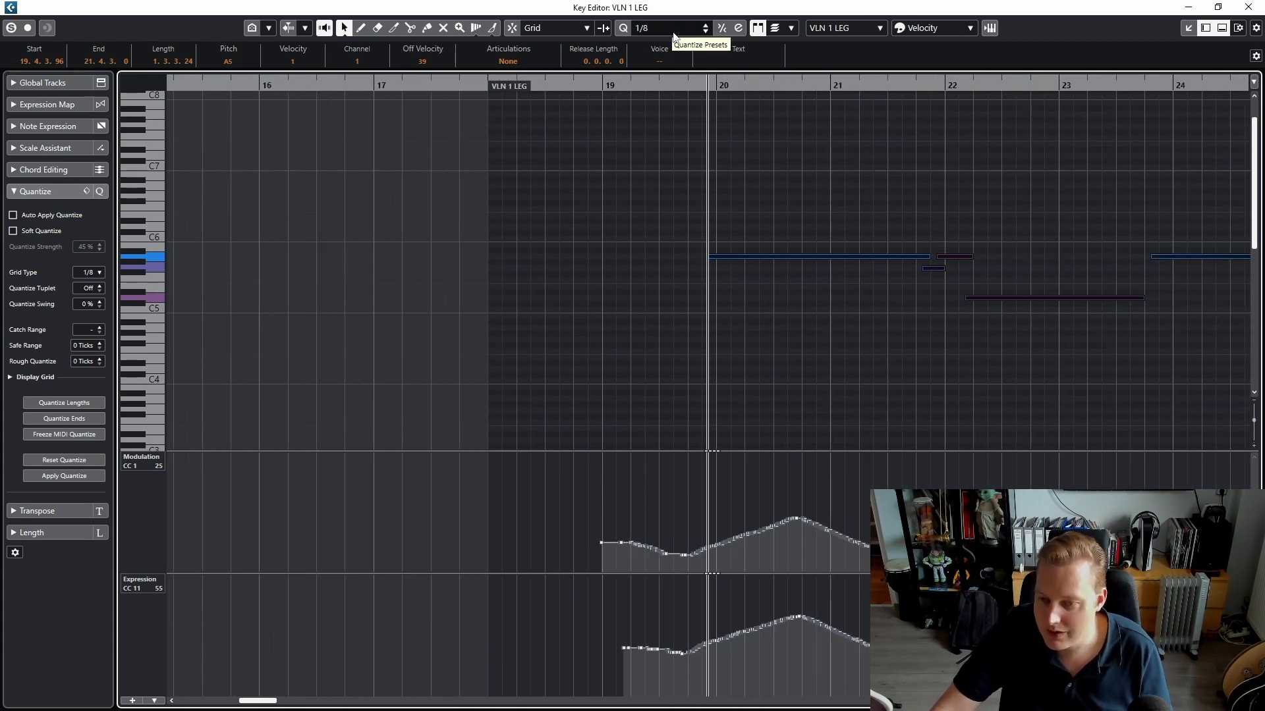
key("g")
key("g")
key("h")
key("h")
key("g")
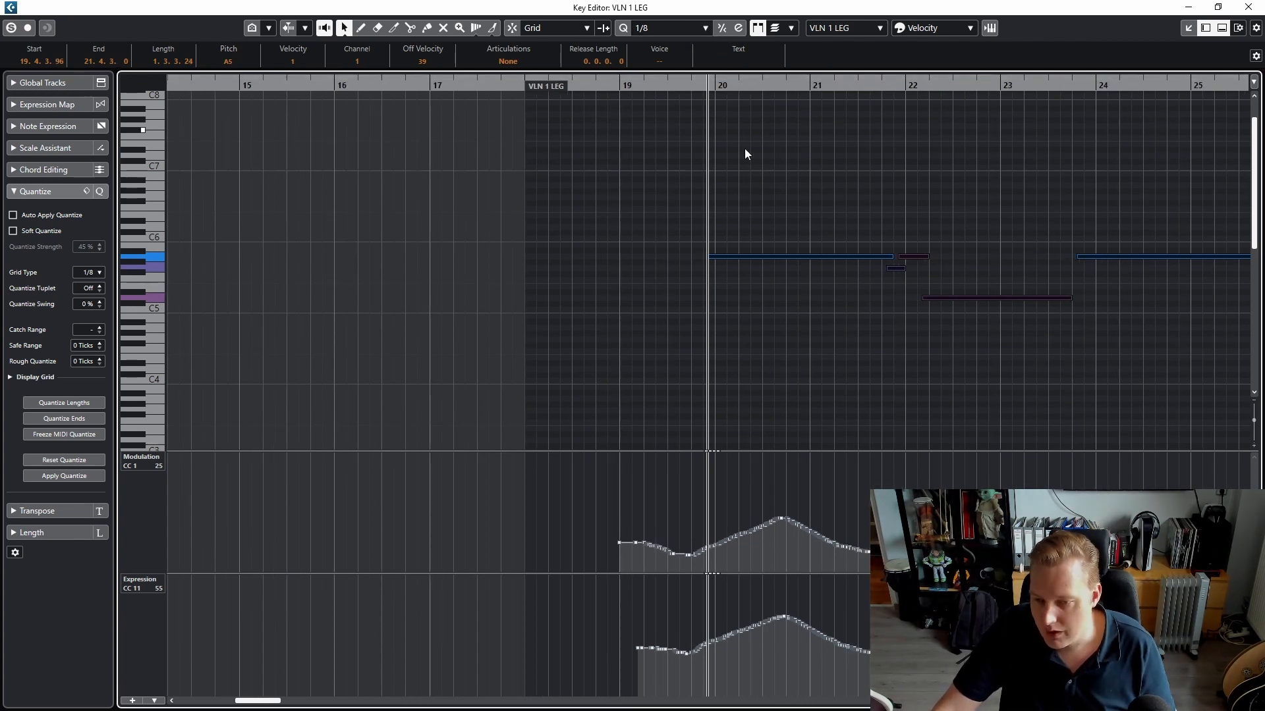
- Try quantizing the selected notes to a 1/4 grid, and undo the quantize and the earlier note start change
key("h")
key("h")
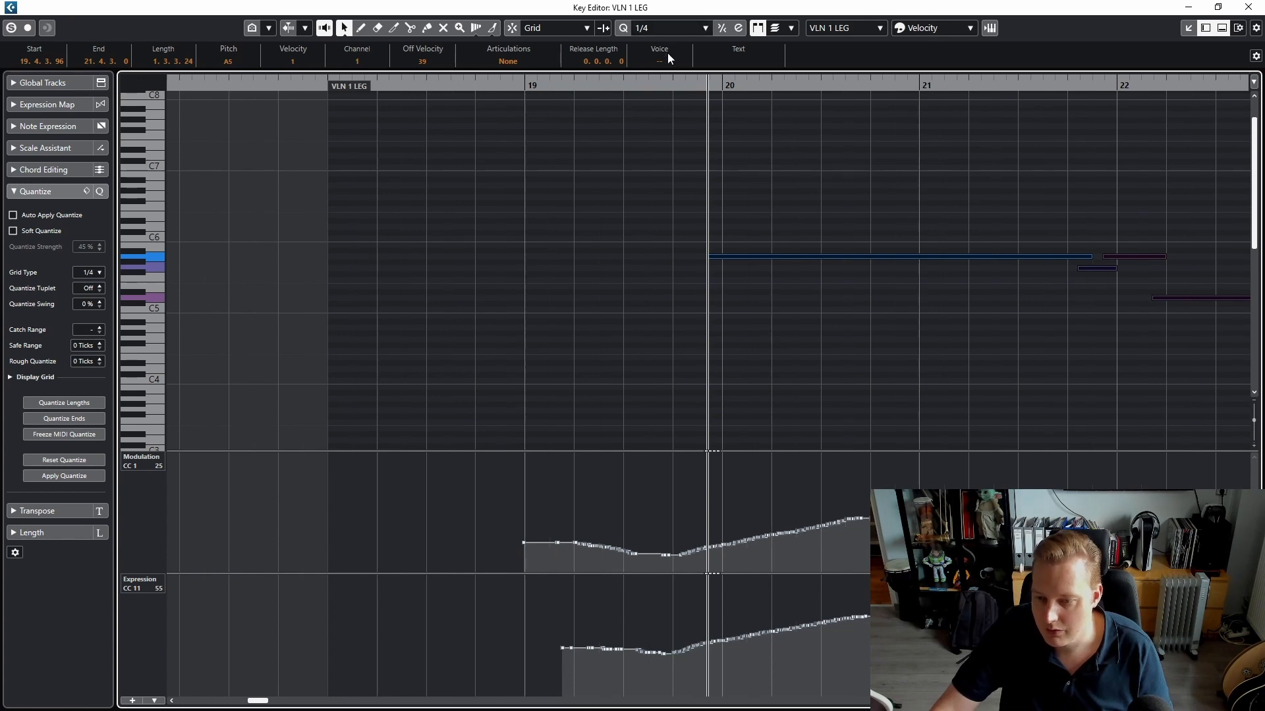
key("q")
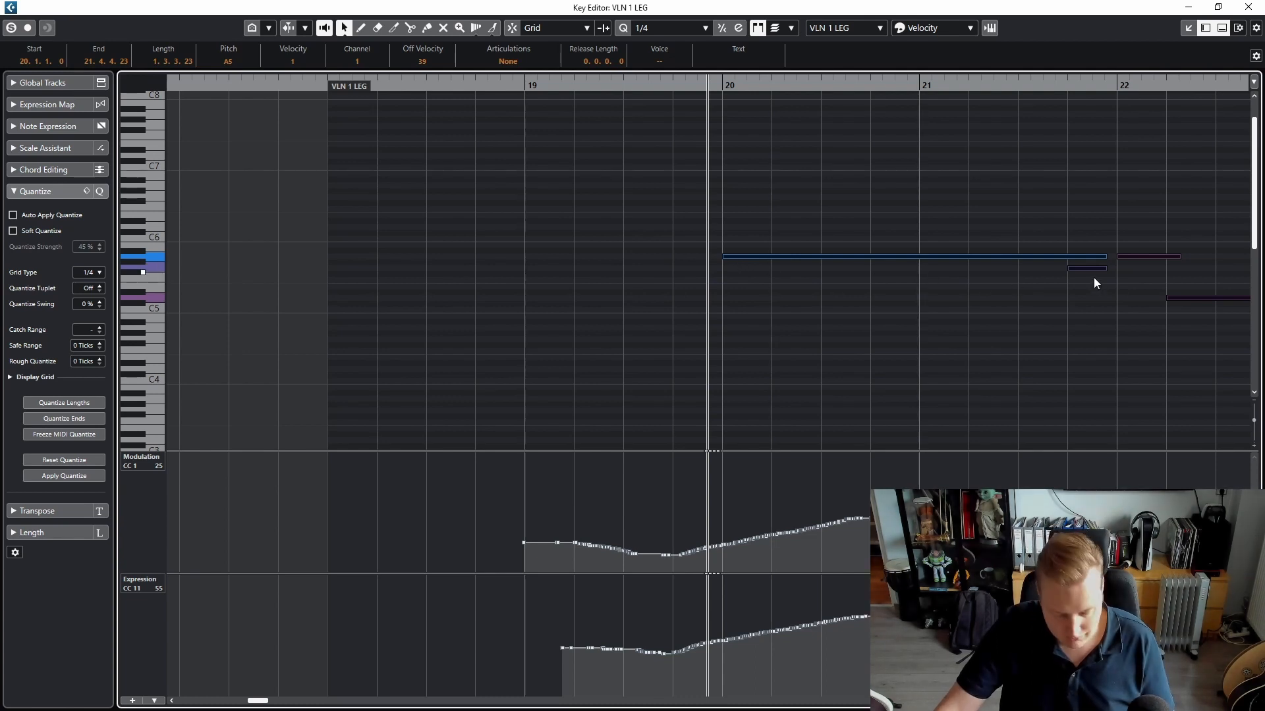
key("ctrl+z")
key("q")
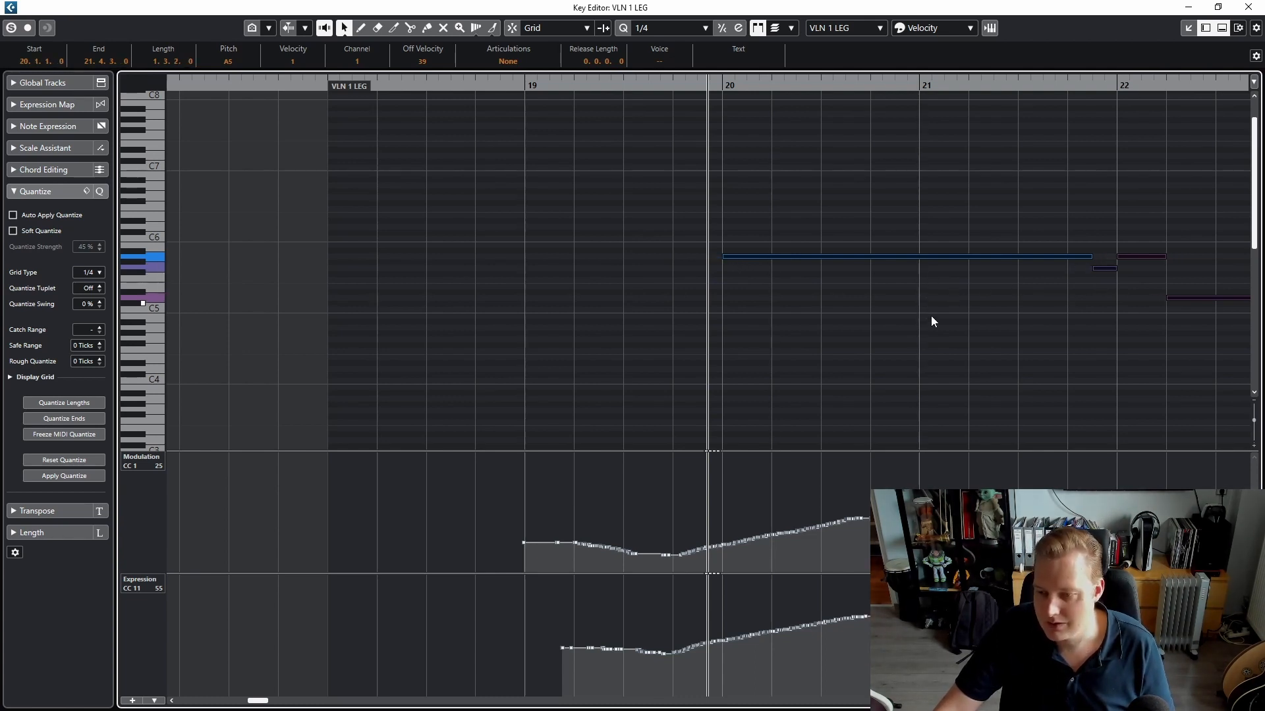
- Set the quantize preset to 1/8 and deselect all notes in the VLN 1 LEG part
key("g")
key("h")
key("h")
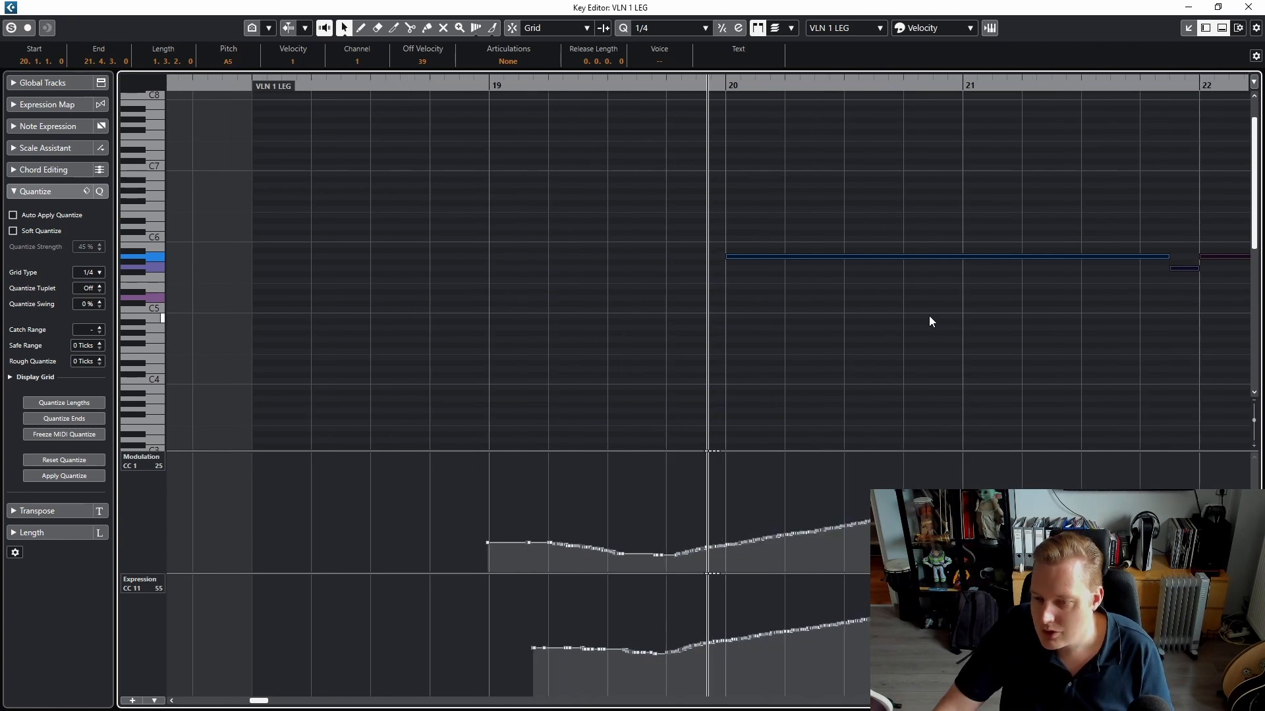
scroll(692, 33, "down", 1)
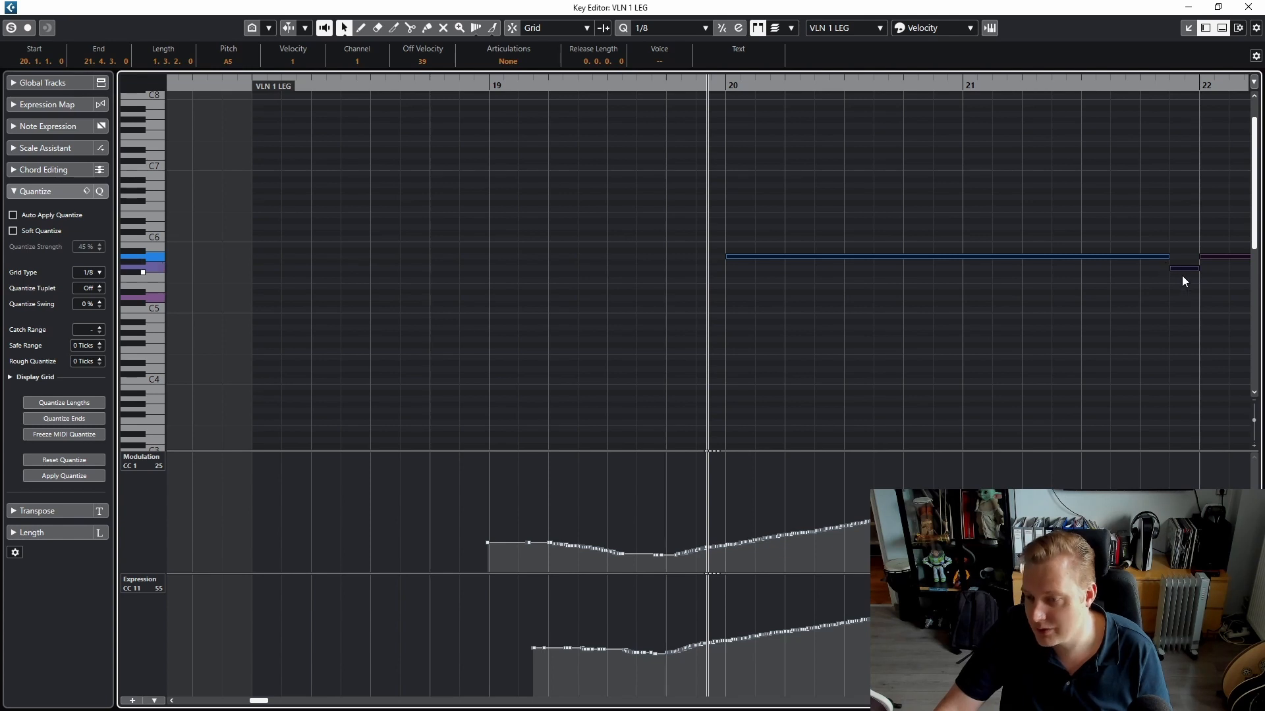
left_click(1193, 289)
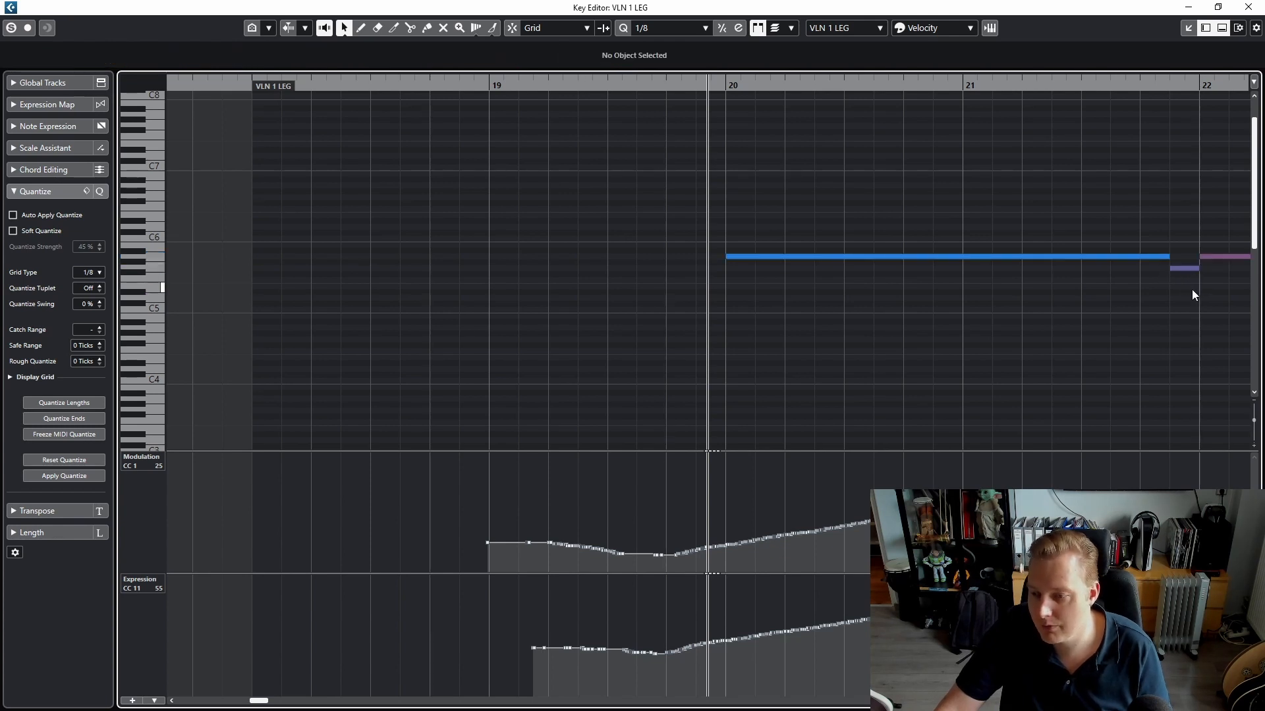
left_click(1150, 112)
key("g")
key("g")
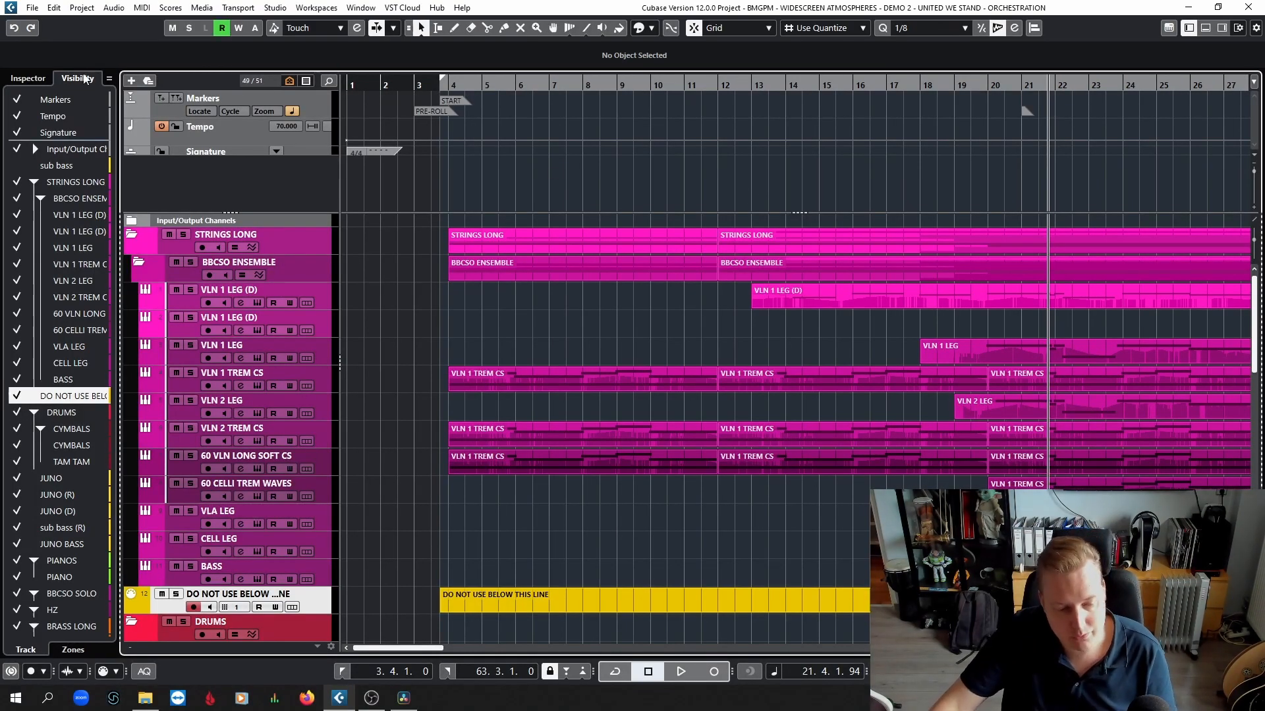
- Start a MIDI file export of the project and choose the SHEET MUSIC folder inside BMGPM_Refractions_Masters as its destination
left_click(32, 8)
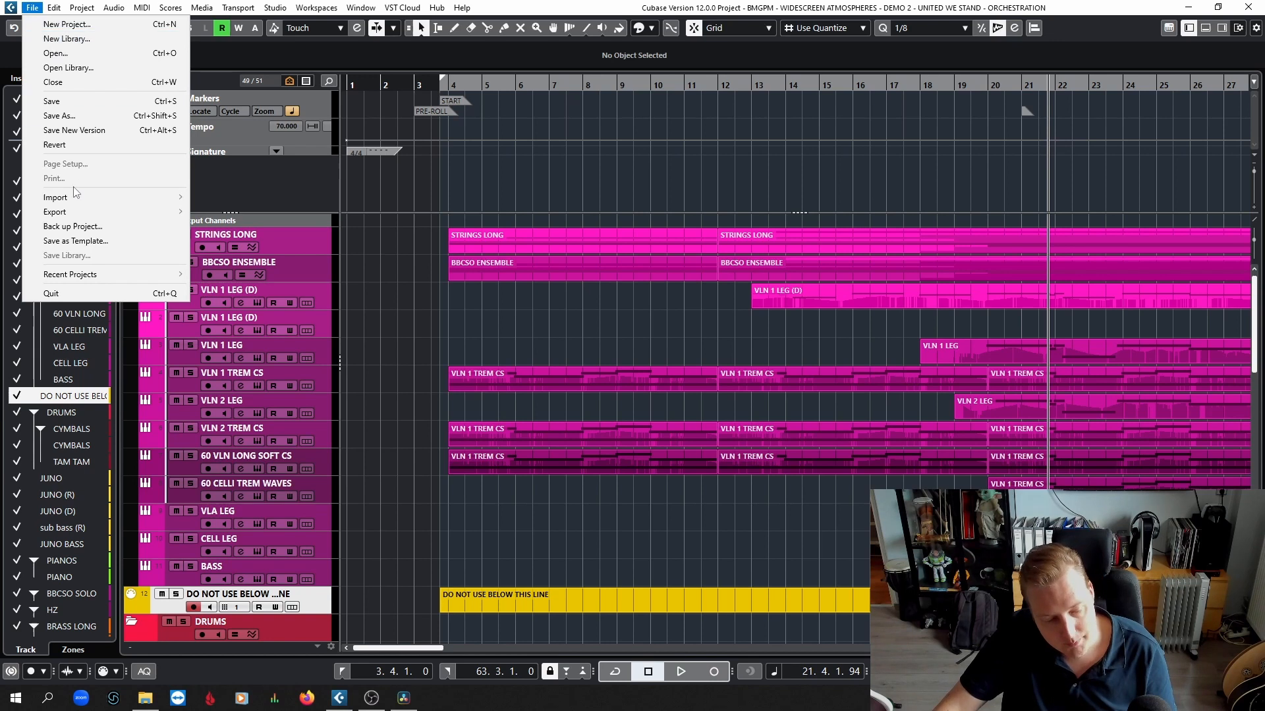
mouse_move(78, 212)
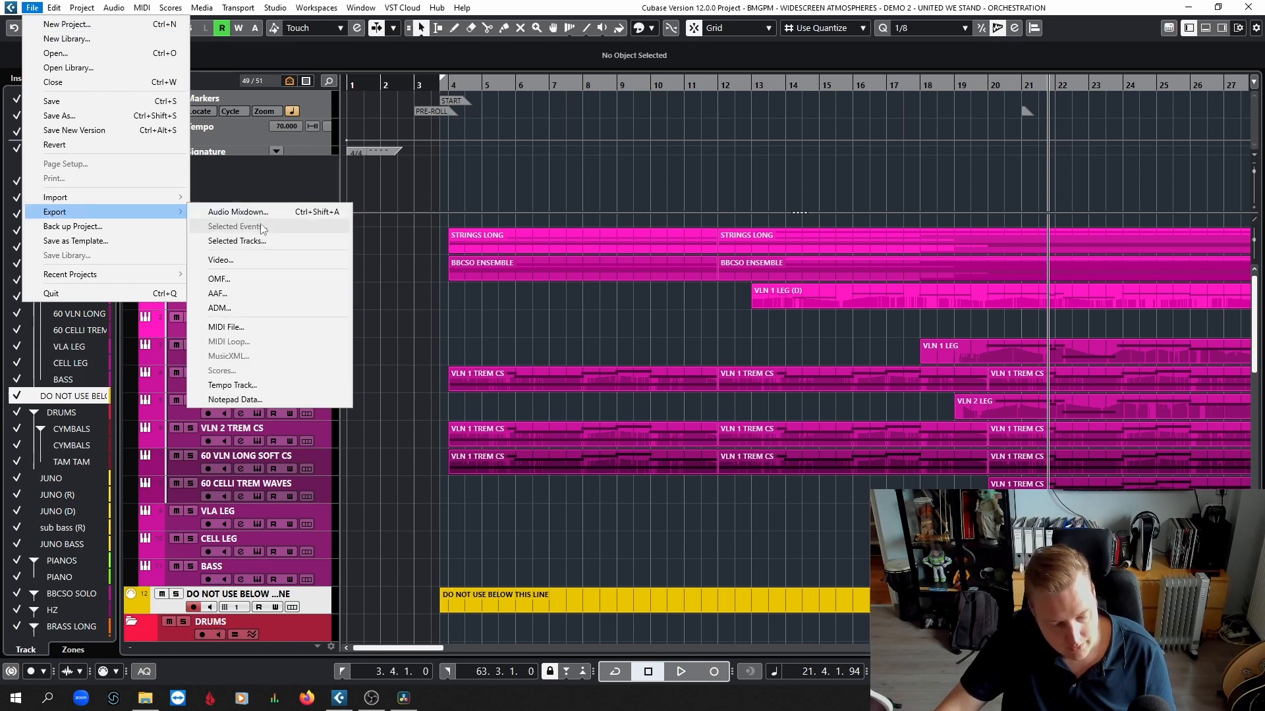
left_click(243, 324)
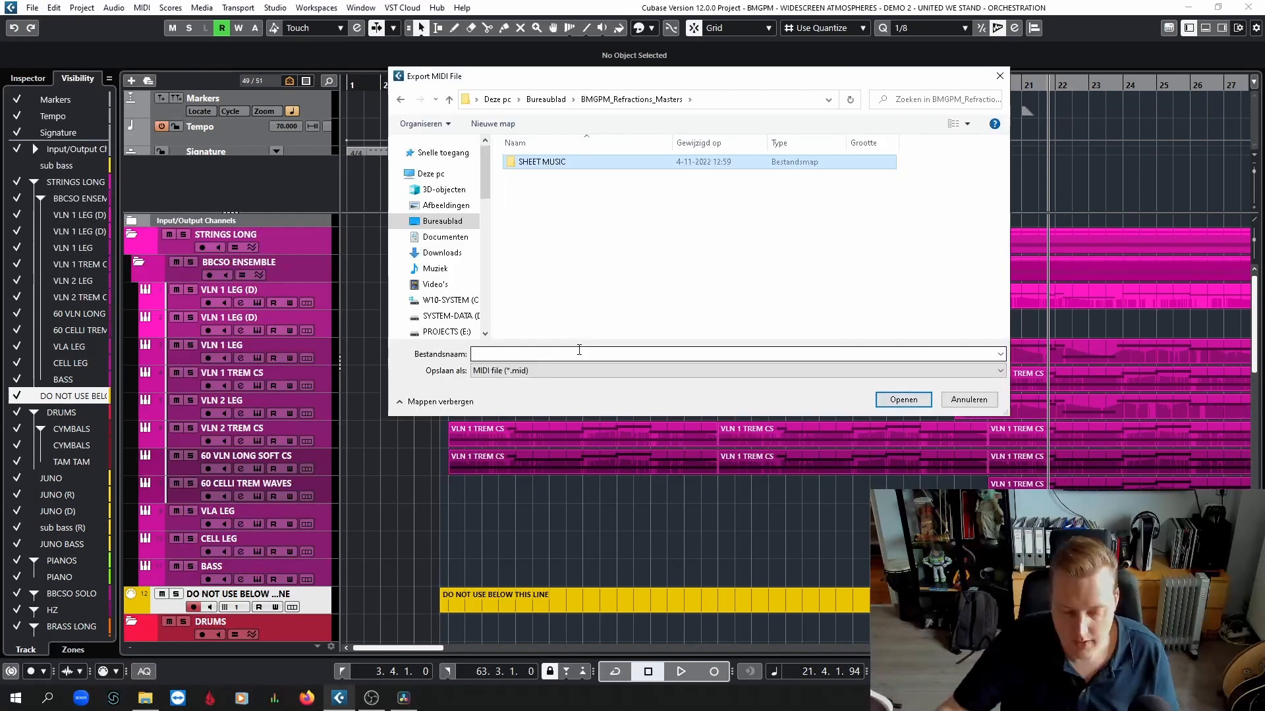
double_click(528, 162)
left_click(496, 353)
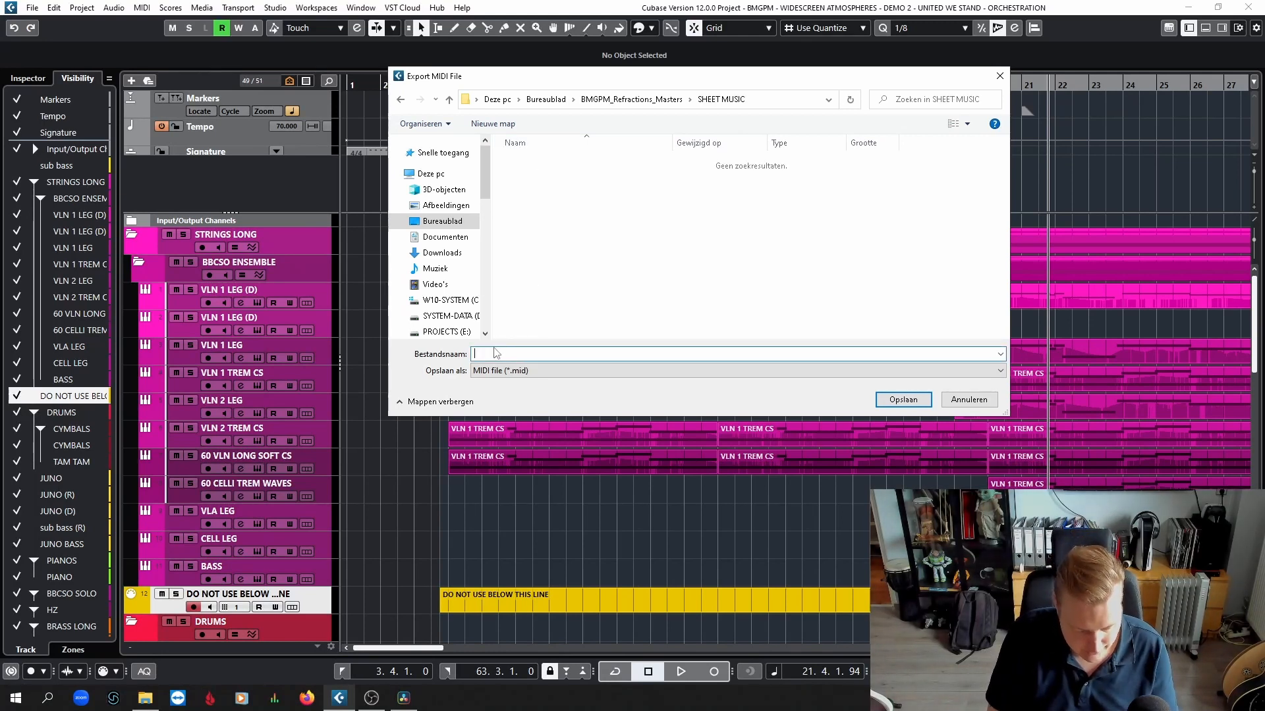
- Name the MIDI file 1M1-MIDI and export it with only the locator range option enabled and a resolution of 480
type("1M1")
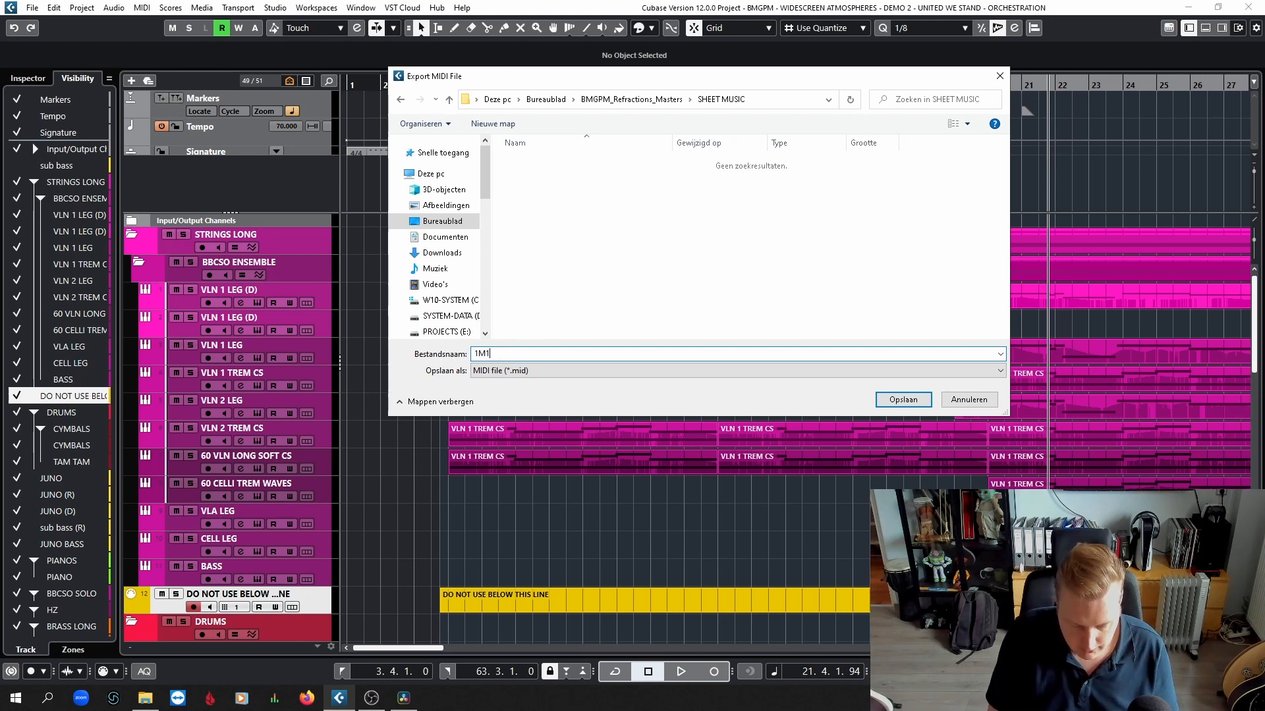
type("-MID")
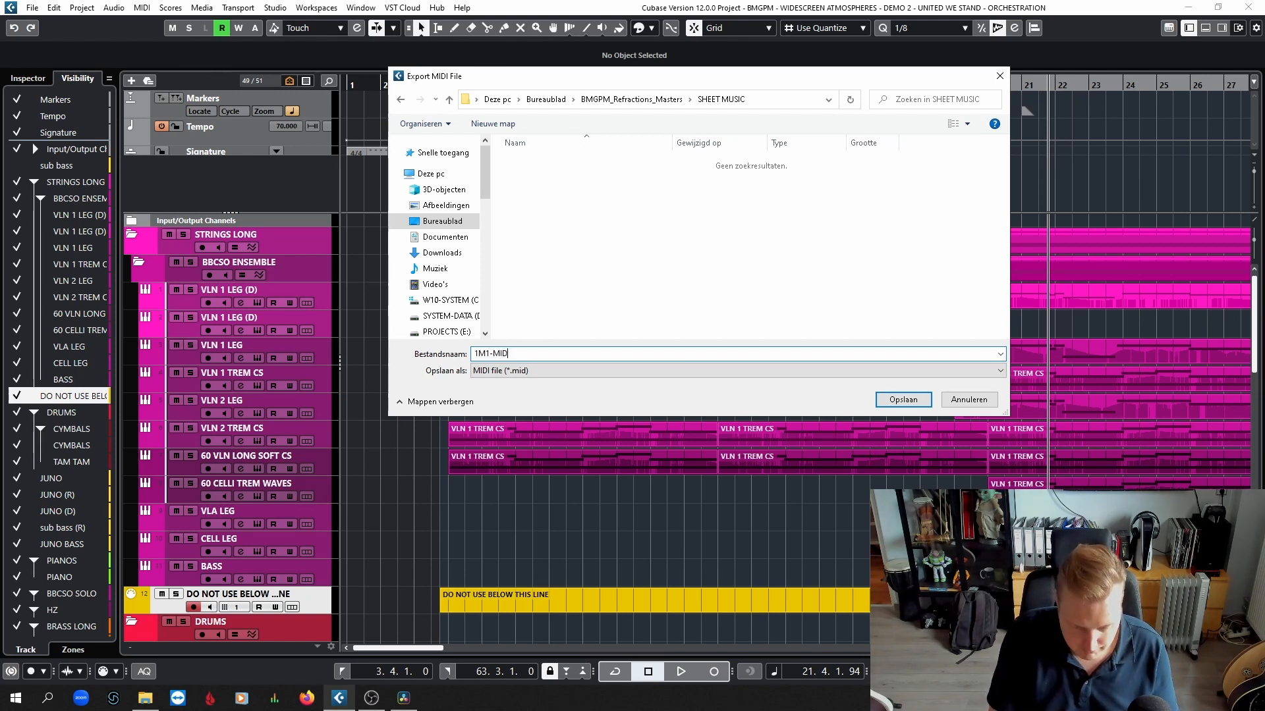
type("I")
key("Return")
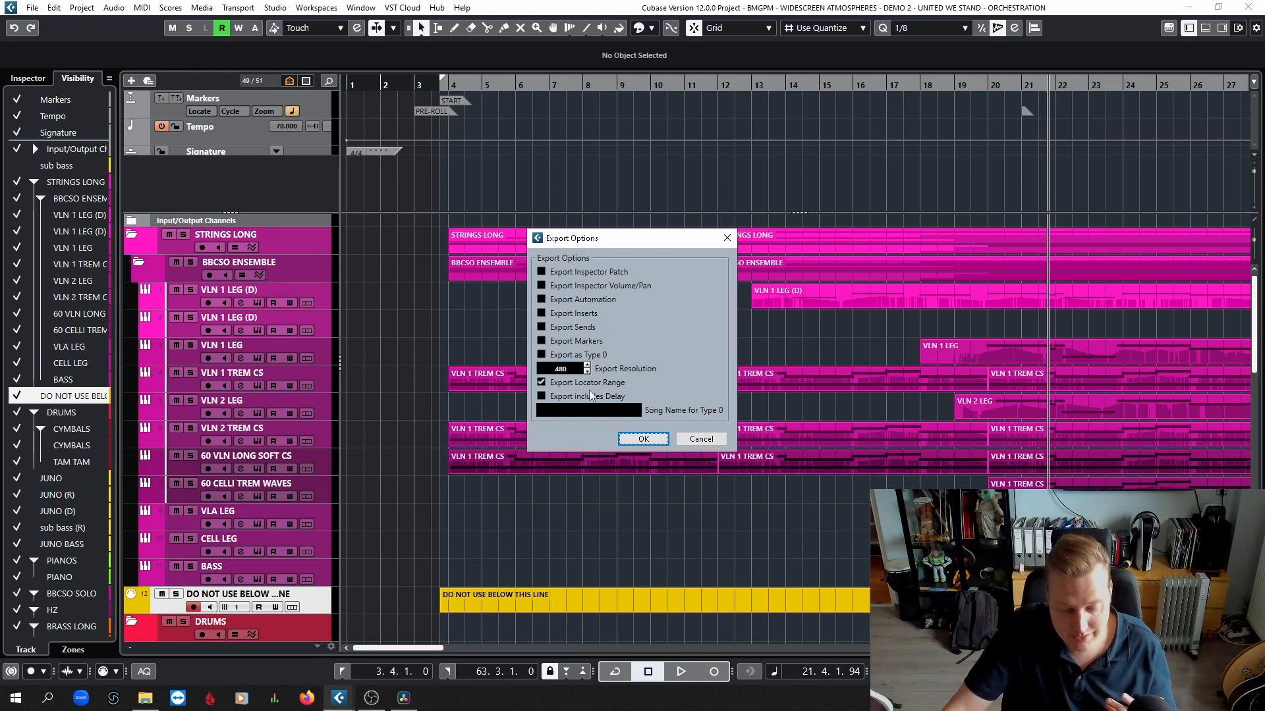
left_click(643, 439)
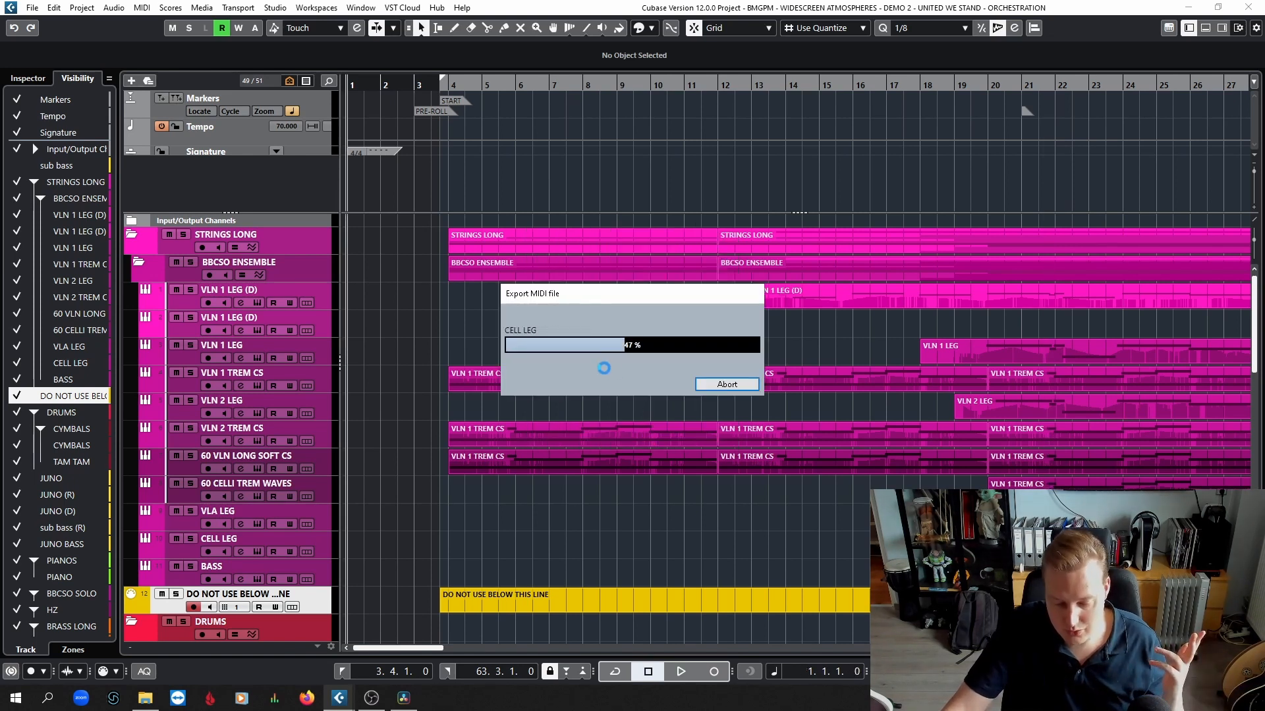